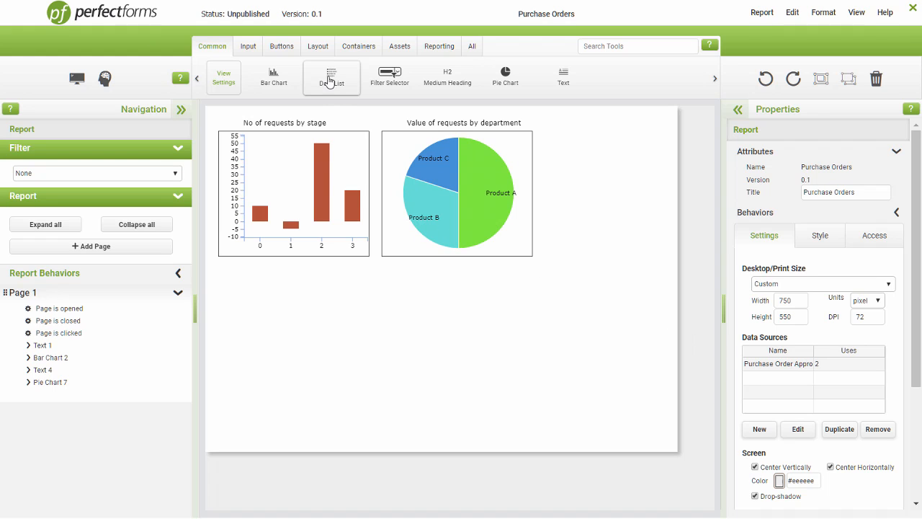
# Step: Add a data list below the charts, with its left position at 20 px and its width at 690 px
pyautogui.moveTo(329, 82); pyautogui.dragTo(306, 354)
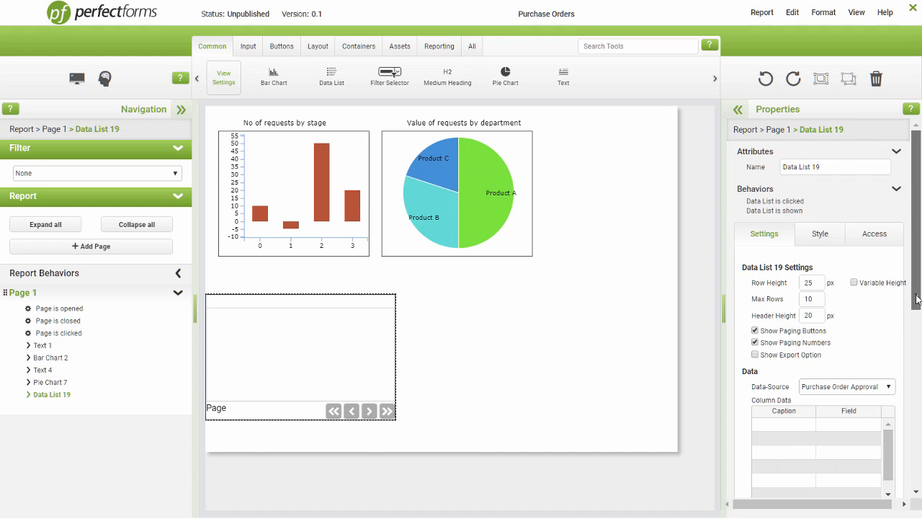
pyautogui.moveTo(917, 299); pyautogui.dragTo(917, 476)
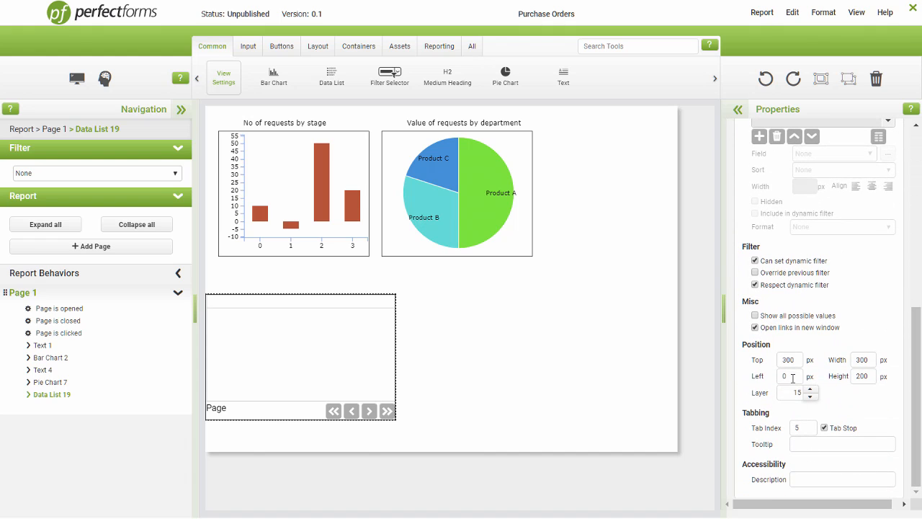
pyautogui.click(792, 377)
pyautogui.press('Tab')
pyautogui.write('6')
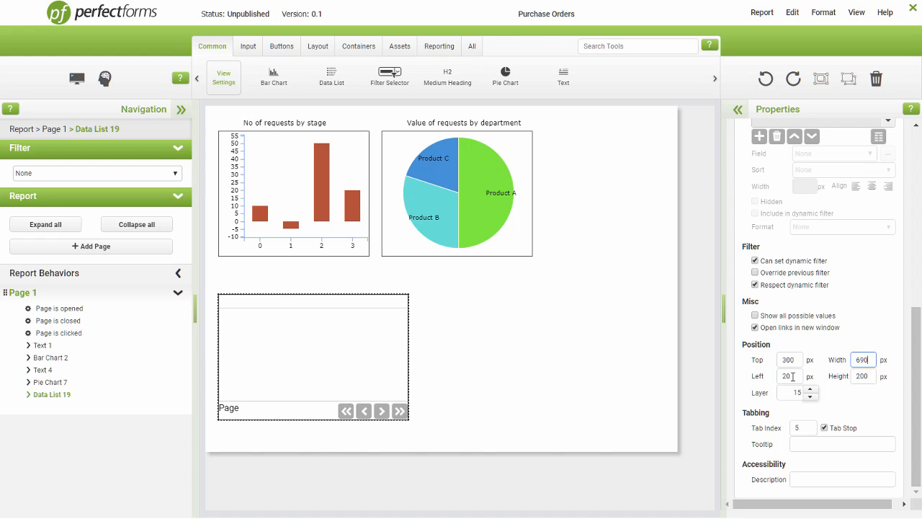
pyautogui.write('90')
pyautogui.press('Tab')
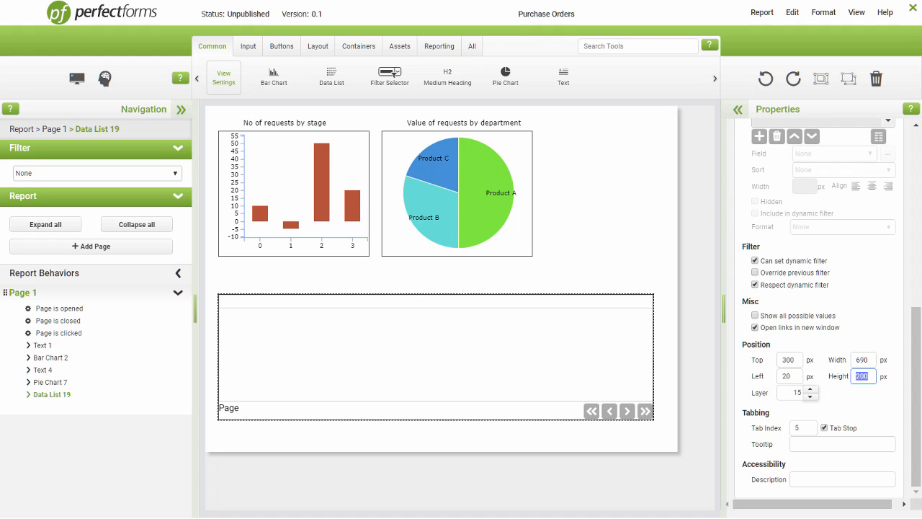
# Step: Add six columns to the data list
pyautogui.scroll(3, 916, 308)
pyautogui.scroll(3, 916, 307)
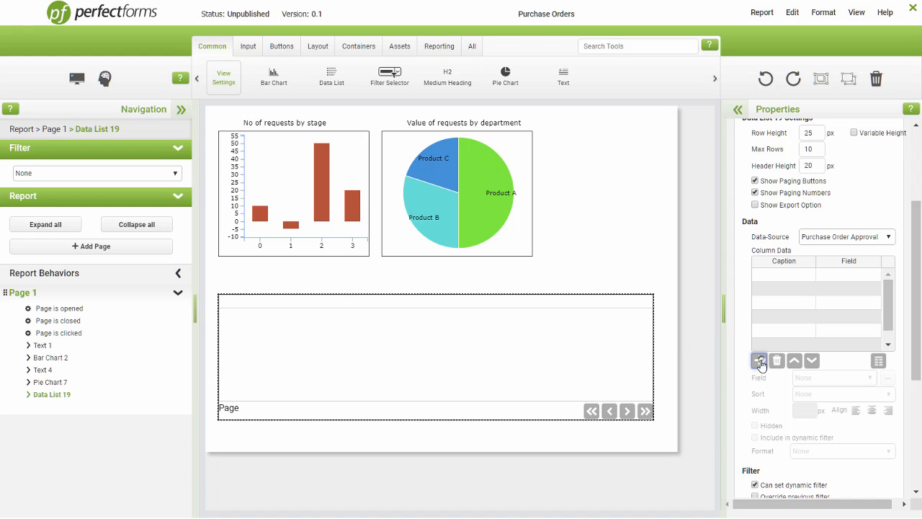
pyautogui.click(760, 361)
pyautogui.click(759, 361)
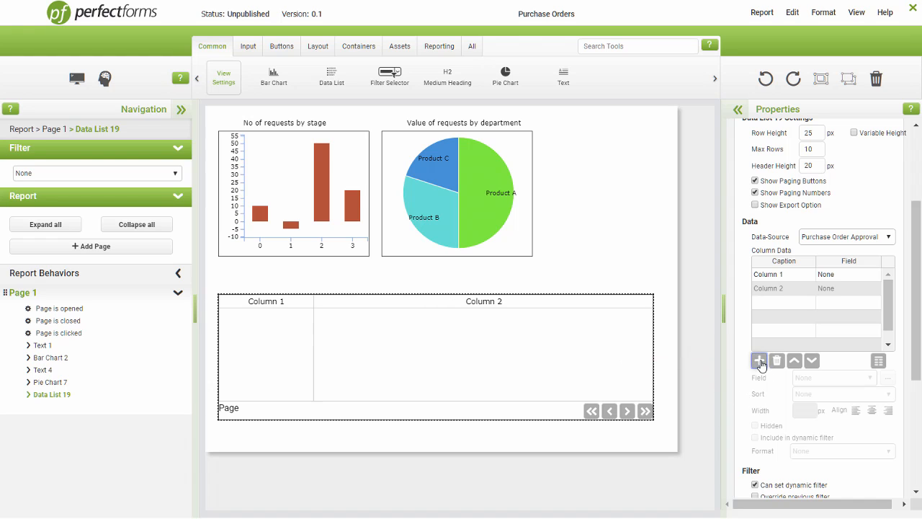
pyautogui.click(759, 361)
pyautogui.click(759, 360)
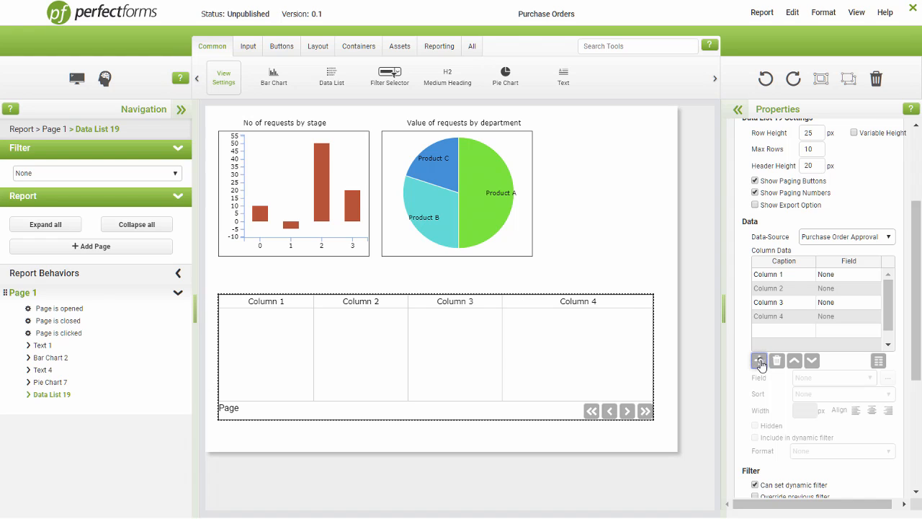
pyautogui.click(759, 361)
pyautogui.click(759, 361)
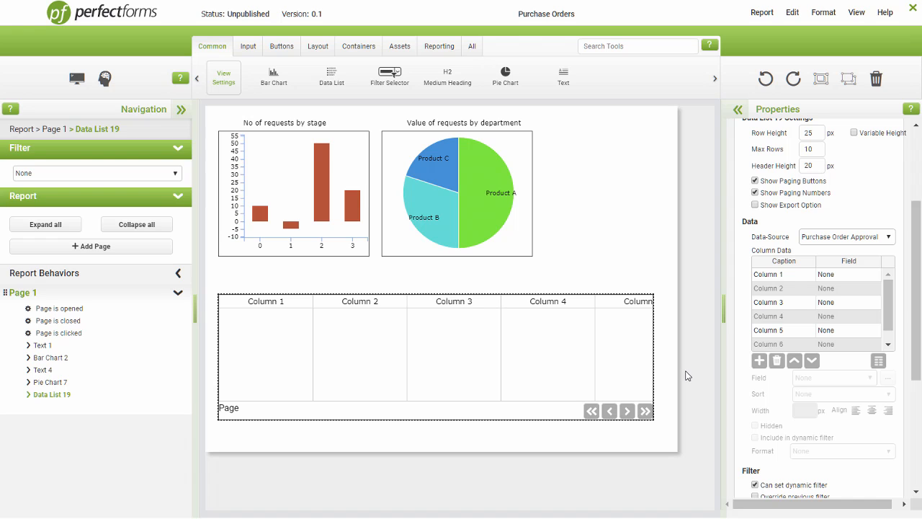
# Step: Configure the data list's first column with the Link field, the caption Open and a width of 60 px
pyautogui.click(835, 275)
pyautogui.click(834, 377)
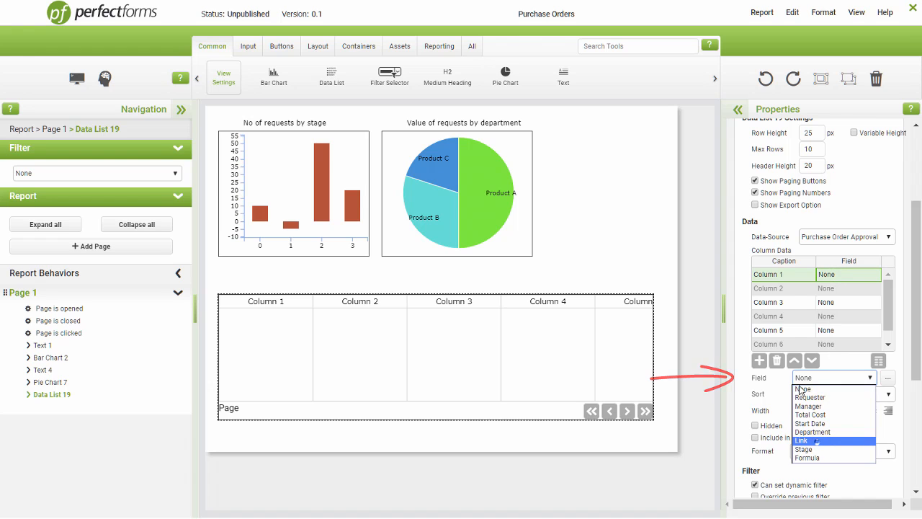
pyautogui.click(817, 440)
pyautogui.click(784, 280)
pyautogui.write('Open')
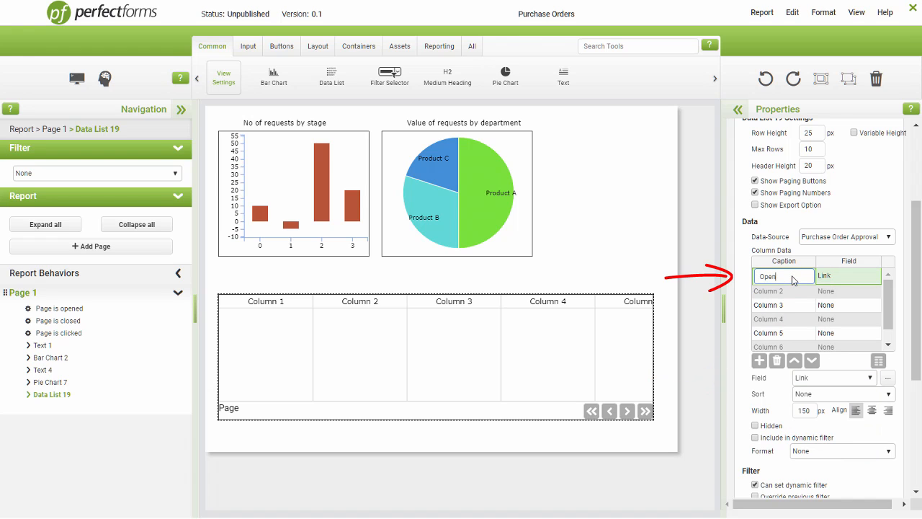
pyautogui.doubleClick(807, 410)
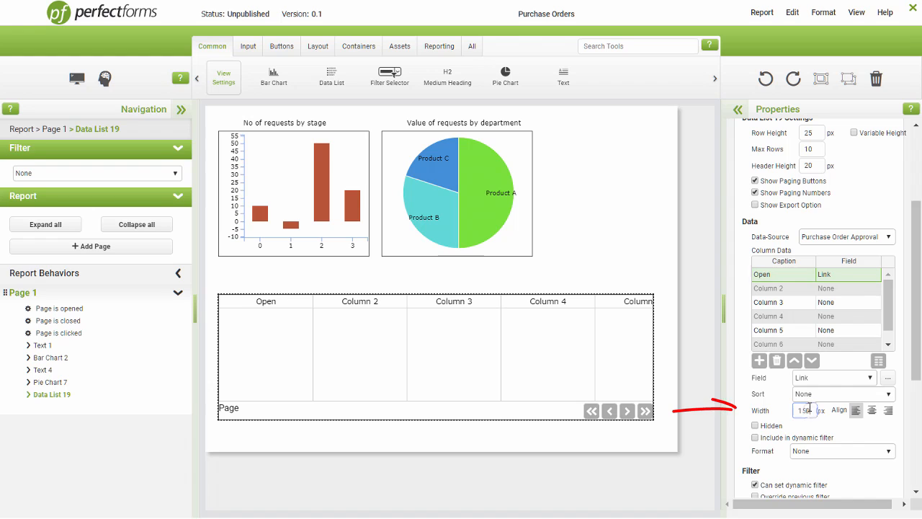
pyautogui.press('BackSpace')
pyautogui.write('60')
pyautogui.press('Return')
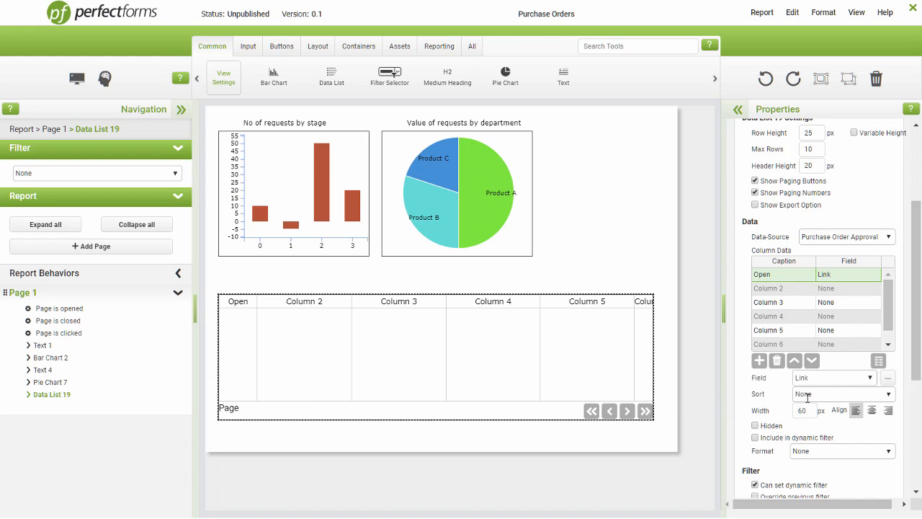
# Step: Configure the second column with the Requester field, the caption Requester and a width of 125 px
pyautogui.click(834, 292)
pyautogui.click(825, 378)
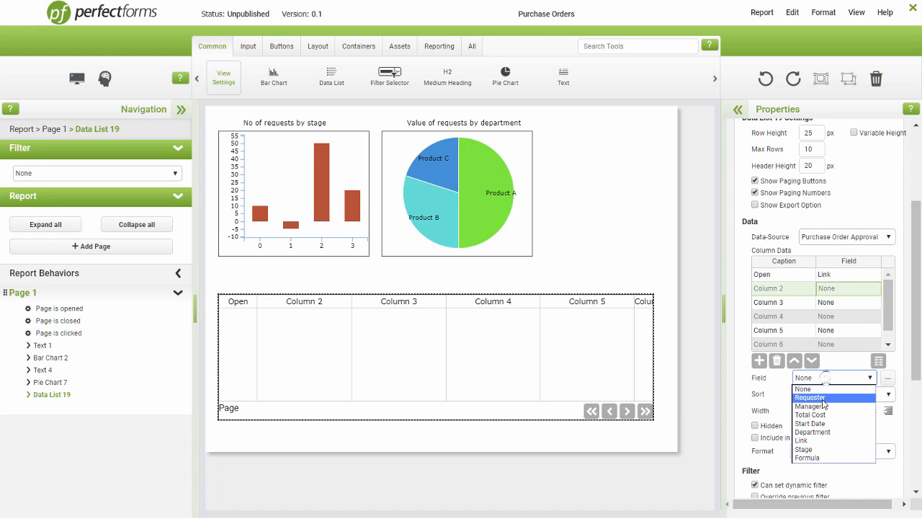
pyautogui.click(826, 387)
pyautogui.click(784, 289)
pyautogui.write('Req')
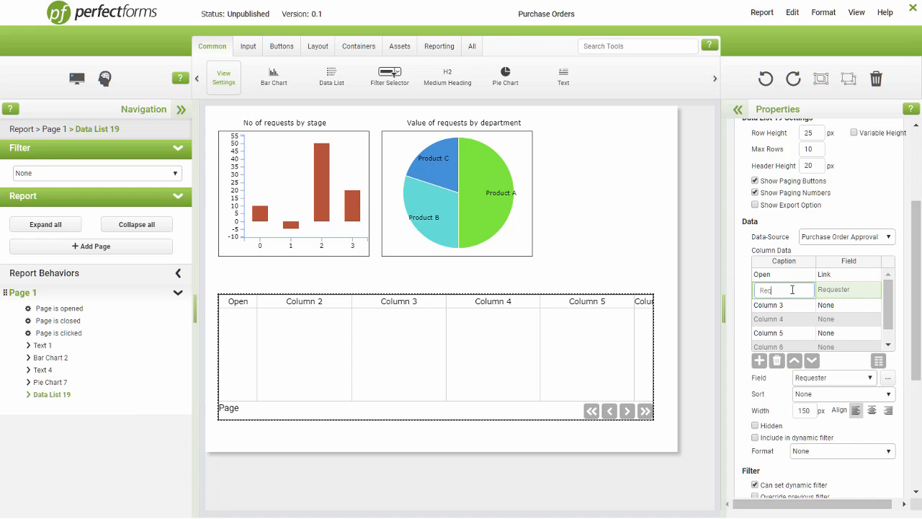
pyautogui.write('uester')
pyautogui.doubleClick(812, 410)
pyautogui.write('1')
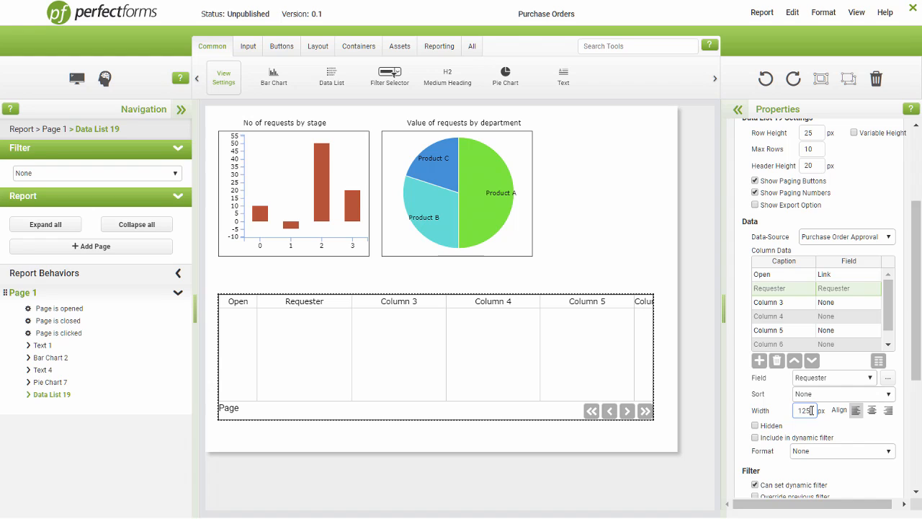
pyautogui.write('25')
# Step: Configure the third column with the Start Date field, the caption Date and a width of 100 px
pyautogui.click(833, 303)
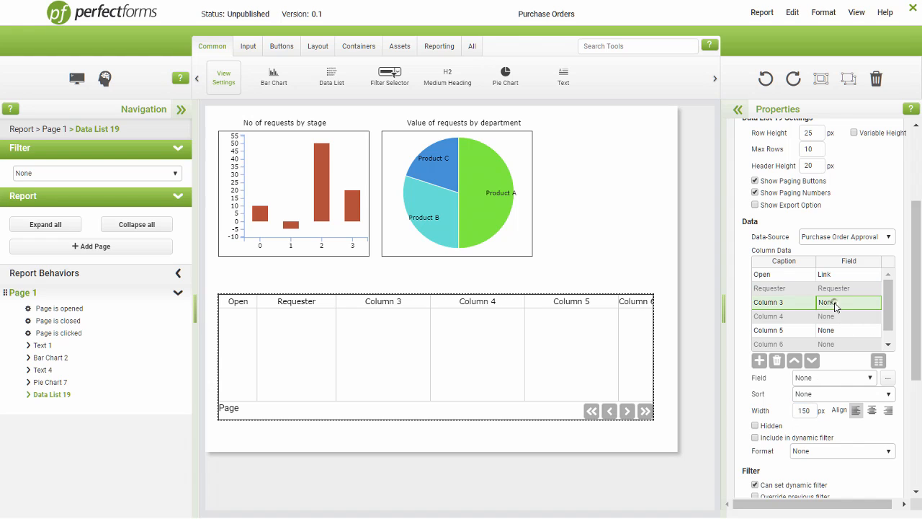
pyautogui.click(832, 377)
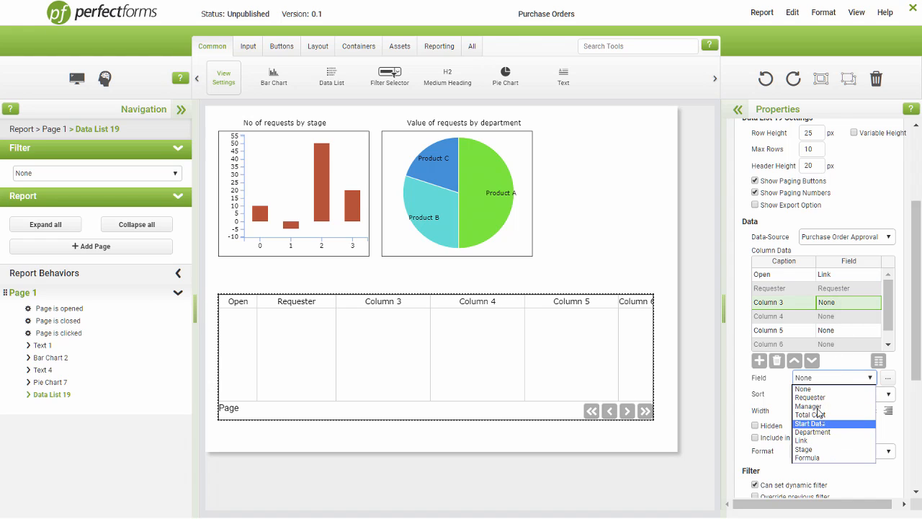
pyautogui.click(822, 424)
pyautogui.doubleClick(790, 303)
pyautogui.write('Date')
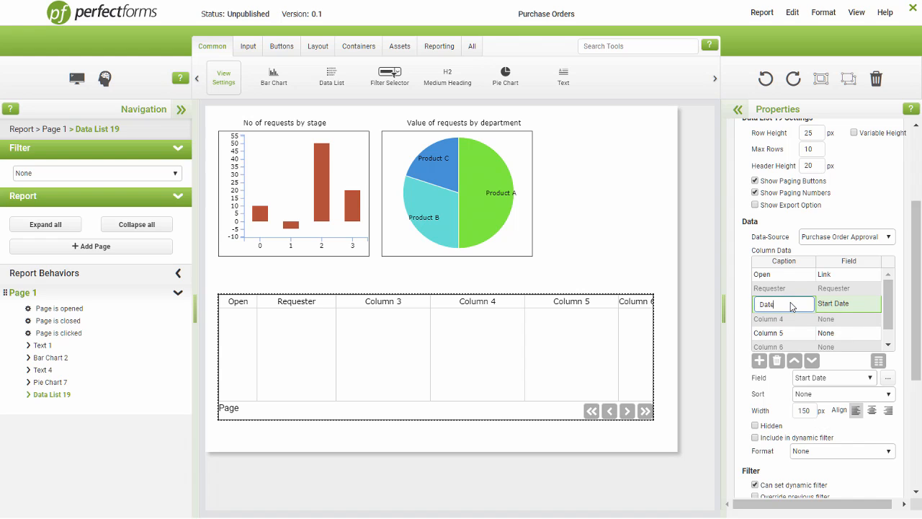
pyautogui.doubleClick(813, 409)
pyautogui.write('1')
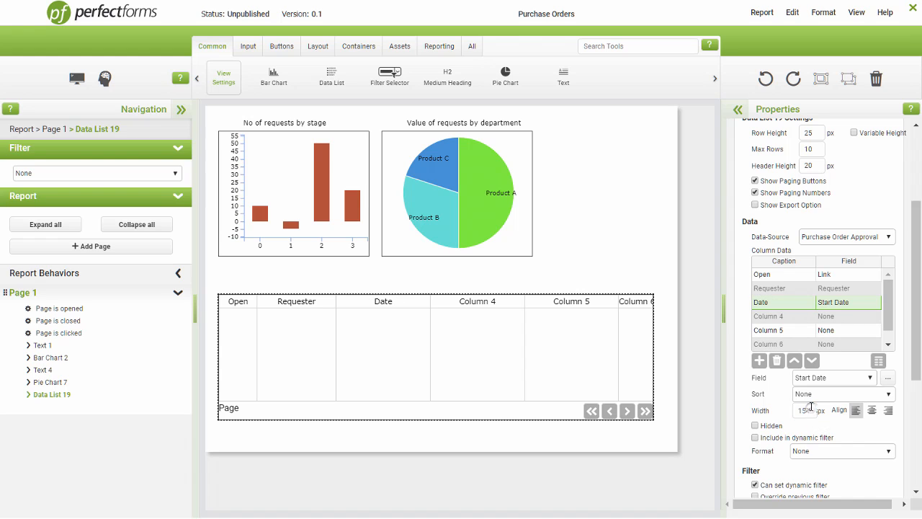
pyautogui.write('00')
# Step: Configure the fourth column with the Department field, the caption Department and a width of 125 px
pyautogui.click(840, 318)
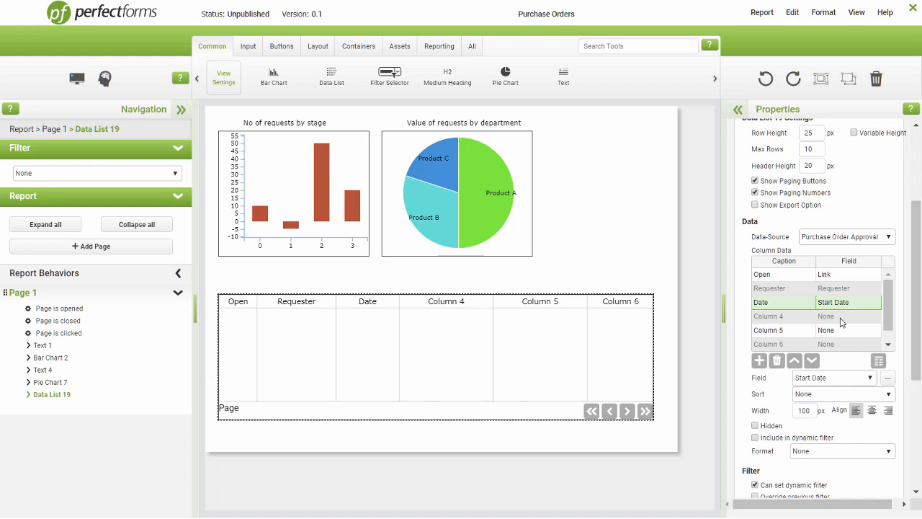
pyautogui.click(843, 321)
pyautogui.click(832, 377)
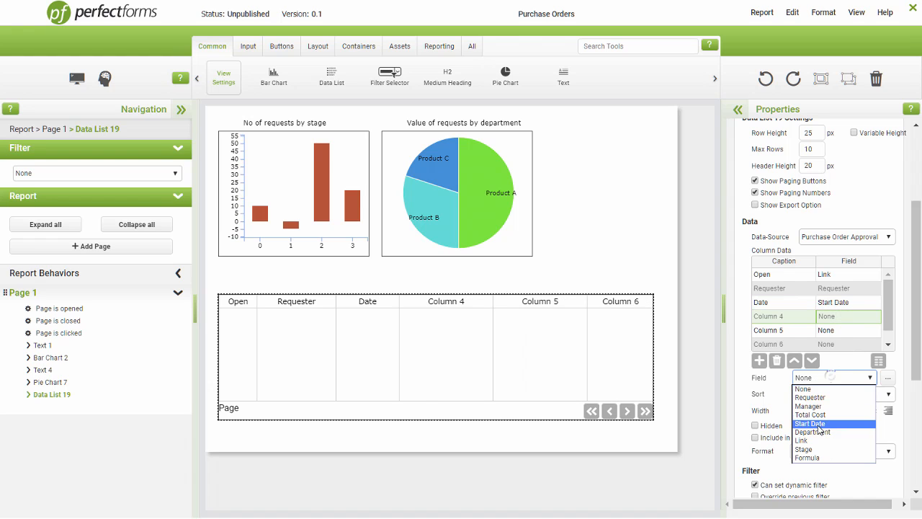
pyautogui.click(811, 432)
pyautogui.doubleClick(784, 319)
pyautogui.write('De')
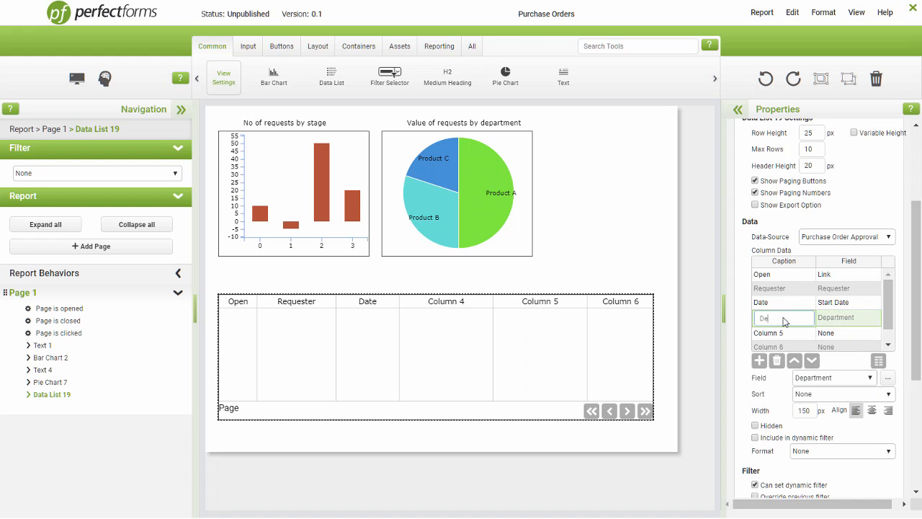
pyautogui.write('partment')
pyautogui.doubleClick(812, 410)
pyautogui.write('125')
pyautogui.press('Return')
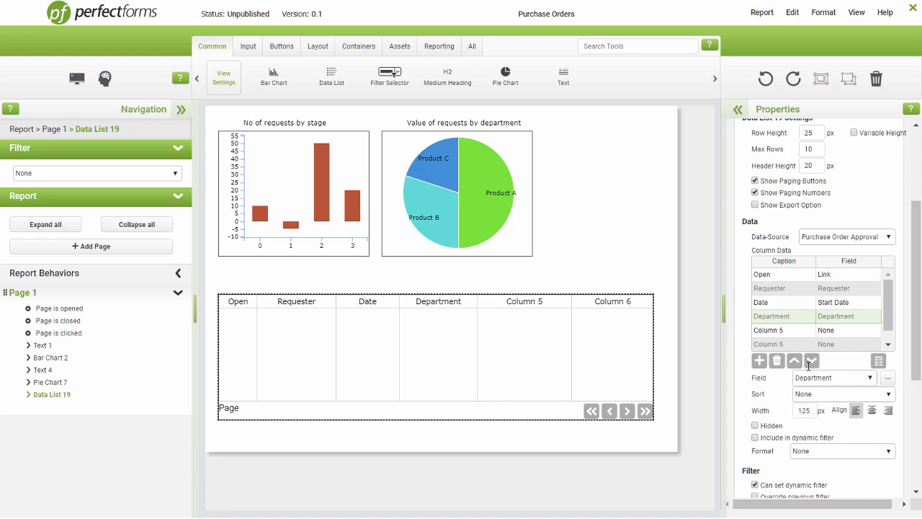
# Step: Configure the fifth column with the Total Cost field, the caption Cost and a width of 100 px
pyautogui.click(841, 333)
pyautogui.click(830, 376)
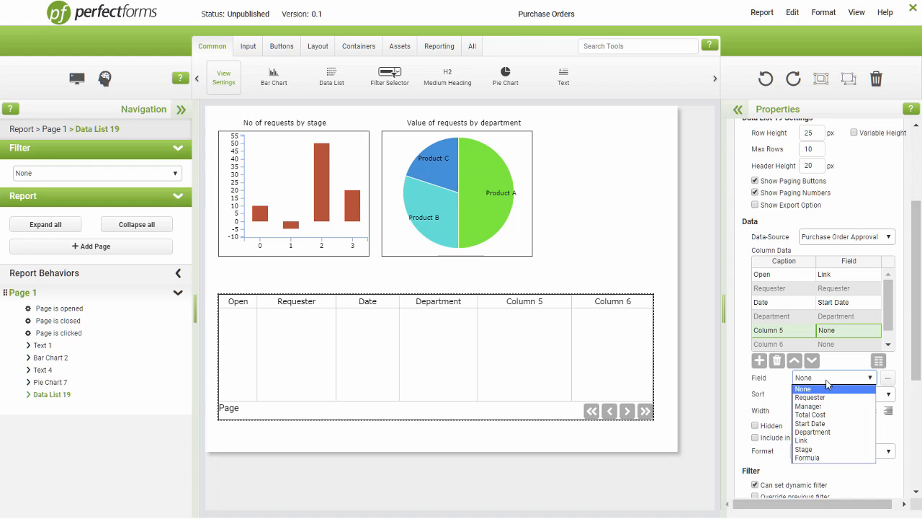
pyautogui.click(820, 410)
pyautogui.click(788, 332)
pyautogui.write('Cost')
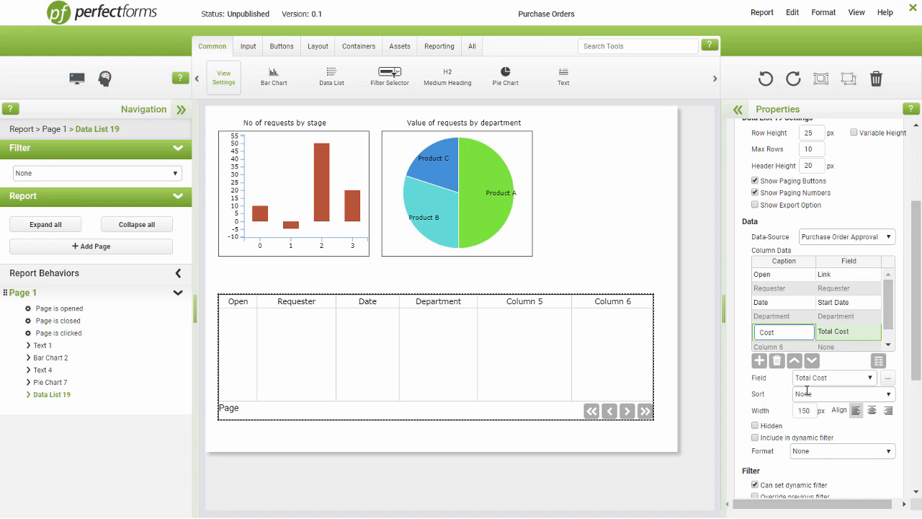
pyautogui.click(810, 410)
pyautogui.press('BackSpace')
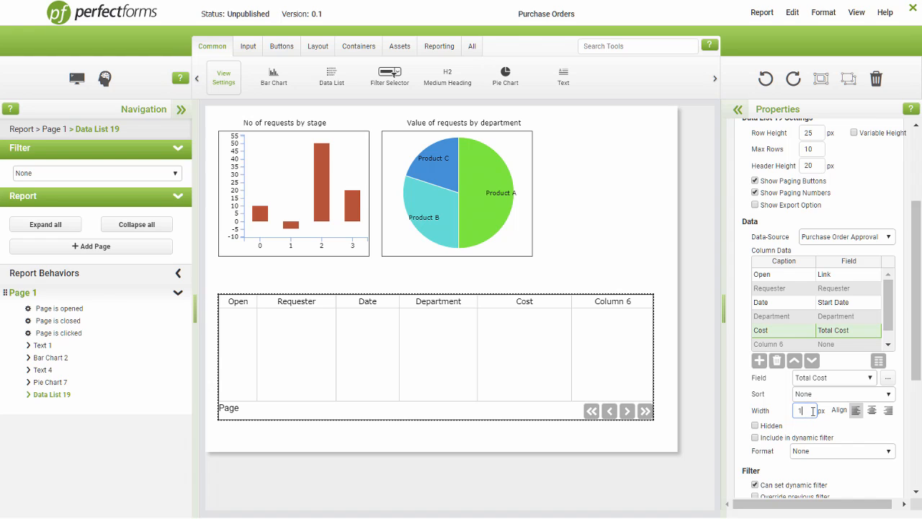
pyautogui.press('BackSpace')
pyautogui.write('00')
pyautogui.press('Return')
# Step: Configure the sixth column with the Stage field, the caption Status and a width of 12 px
pyautogui.click(832, 345)
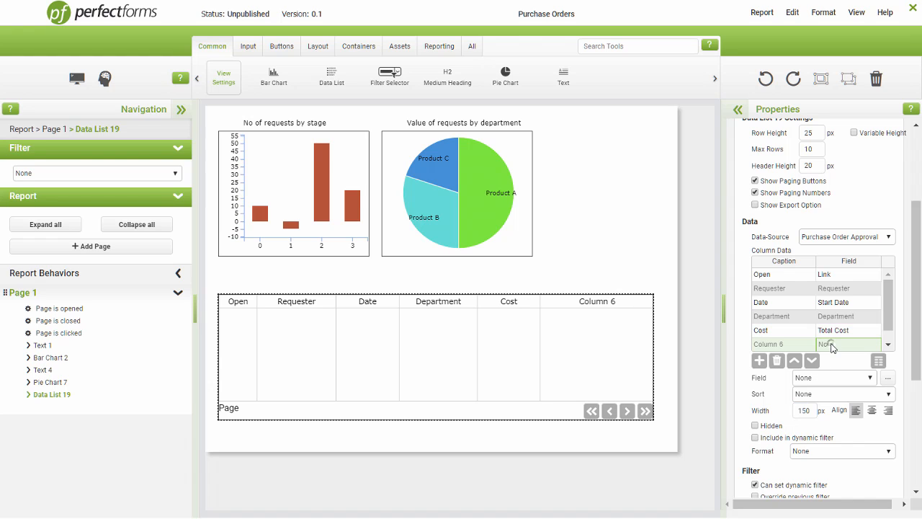
pyautogui.click(836, 377)
pyautogui.click(813, 449)
pyautogui.click(779, 345)
pyautogui.write('Stat')
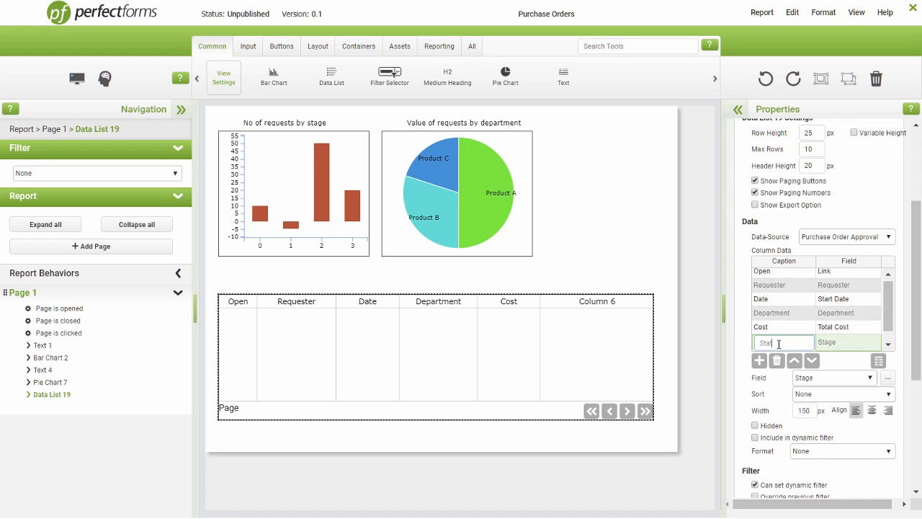
pyautogui.write('us')
pyautogui.click(812, 410)
pyautogui.press('BackSpace')
pyautogui.press('BackSpace')
pyautogui.press('BackSpace')
pyautogui.write('12')
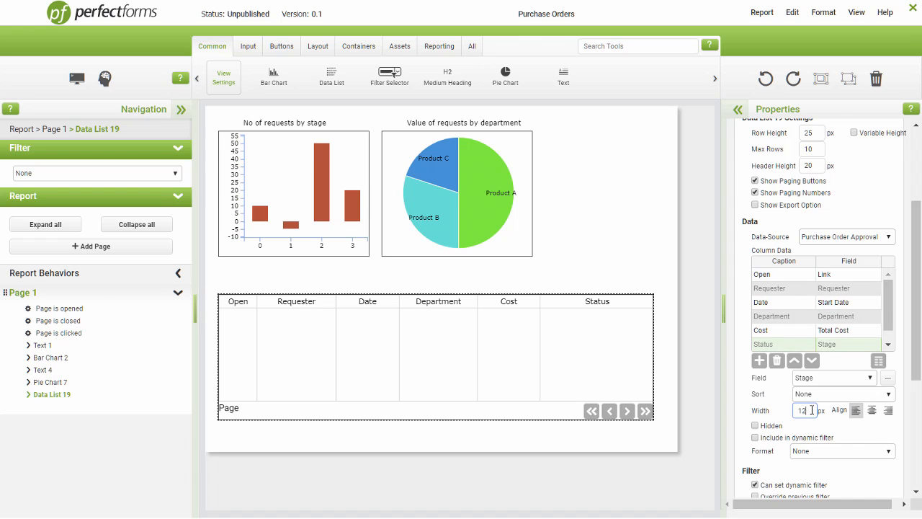
pyautogui.click(678, 387)
# Step: Set the display format of the data list's Date column to Date
pyautogui.click(807, 303)
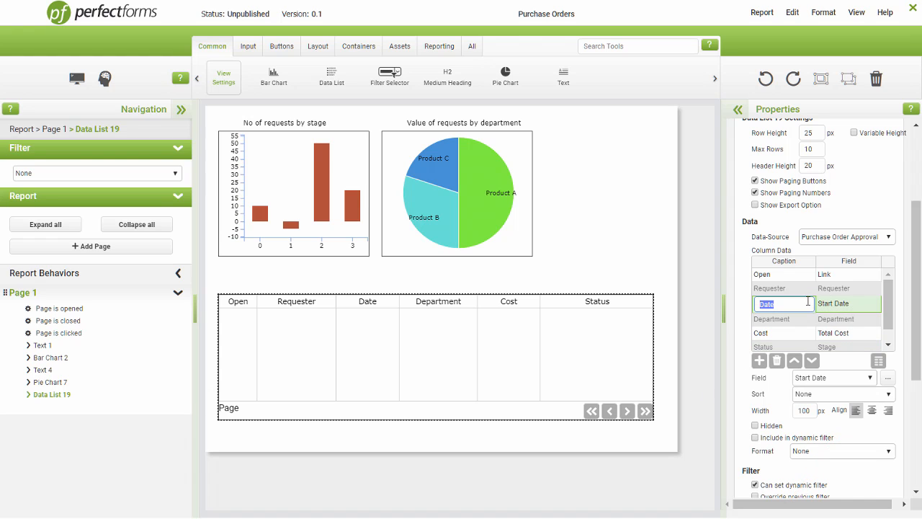
pyautogui.click(816, 452)
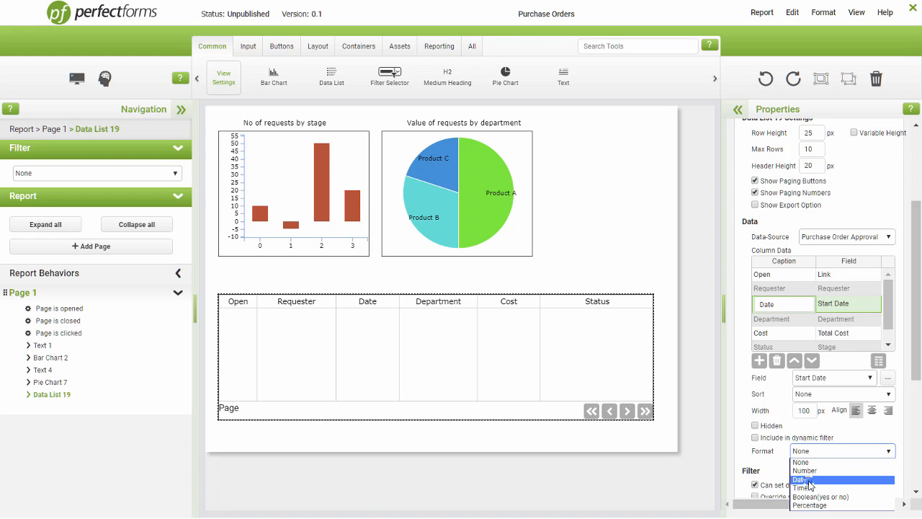
pyautogui.click(807, 479)
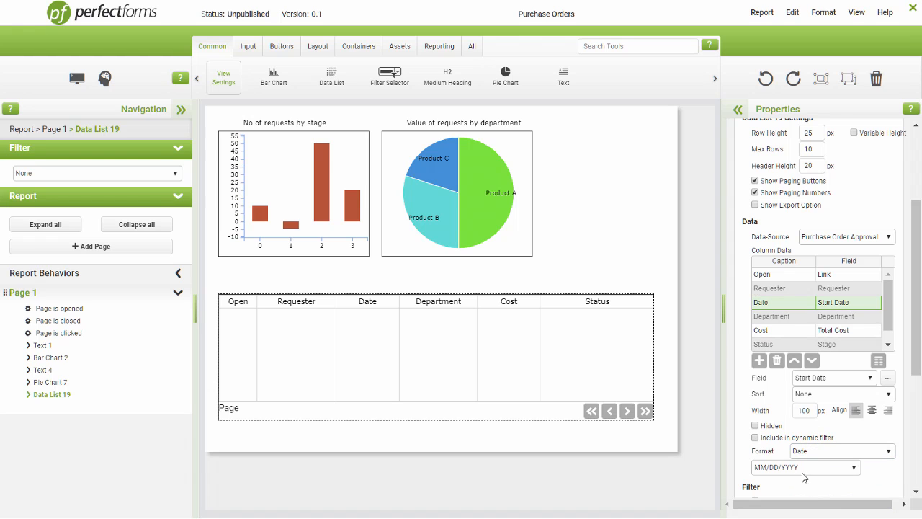
# Step: Sort the Date column in ascending order and center its alignment
pyautogui.click(818, 395)
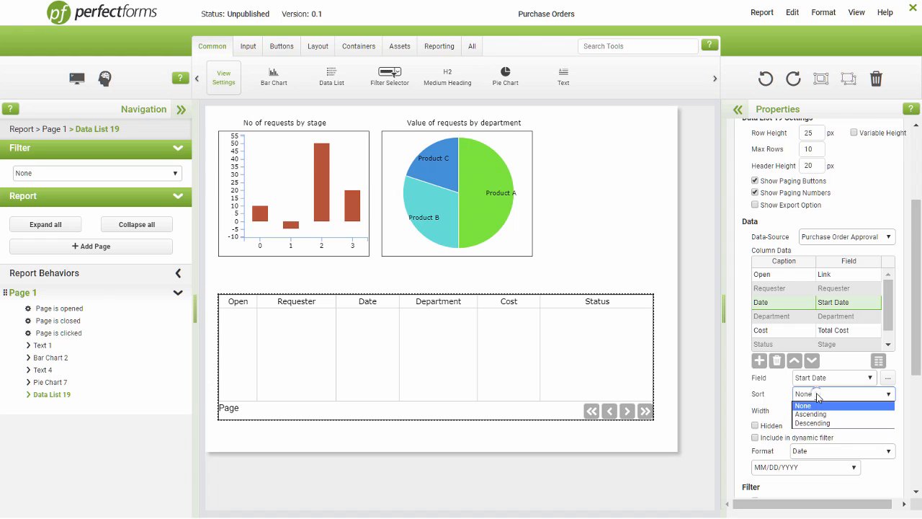
pyautogui.click(814, 414)
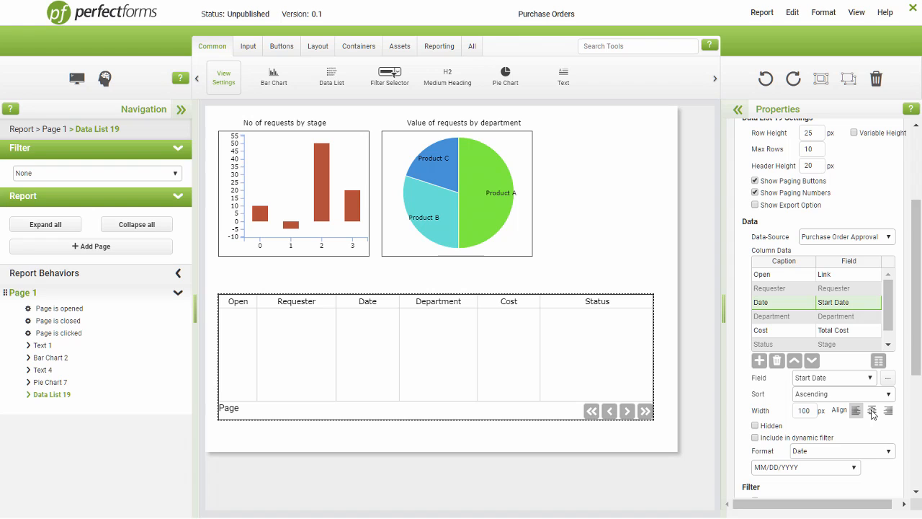
pyautogui.click(871, 412)
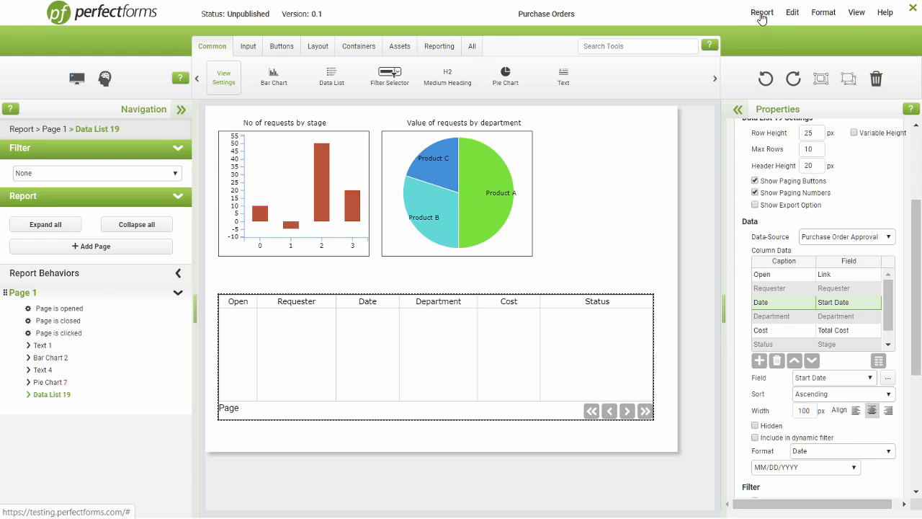
# Step: Preview the report and open the request in the second row of the data list
pyautogui.click(762, 14)
pyautogui.click(699, 75)
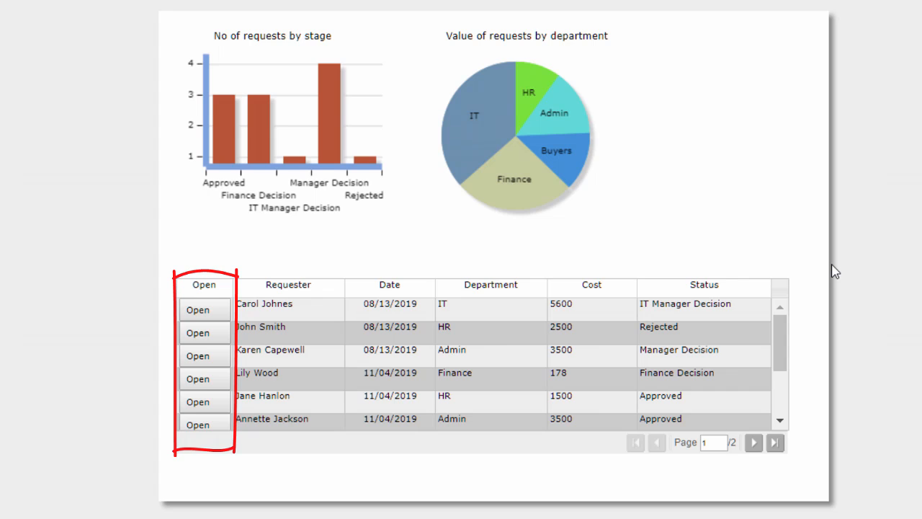
pyautogui.click(200, 334)
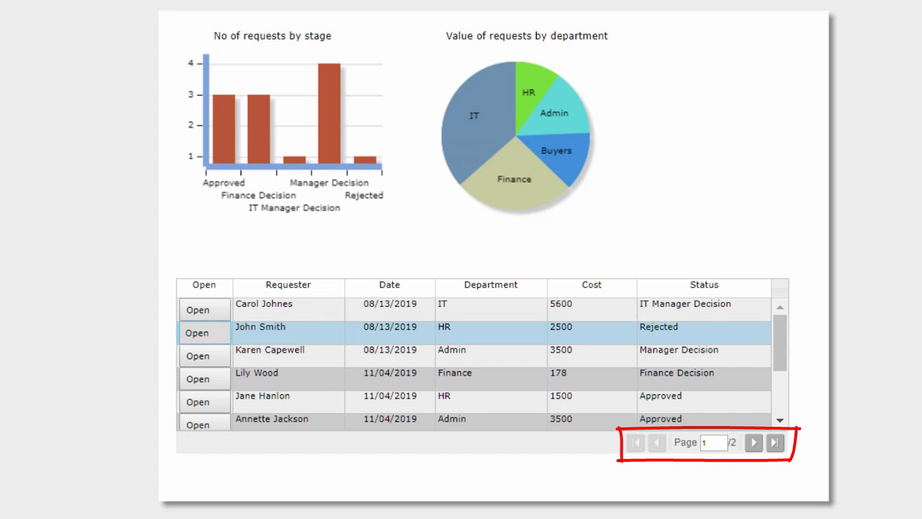
# Step: Go to the next page of the previewed data list and return to the first page
pyautogui.click(753, 442)
pyautogui.click(656, 443)
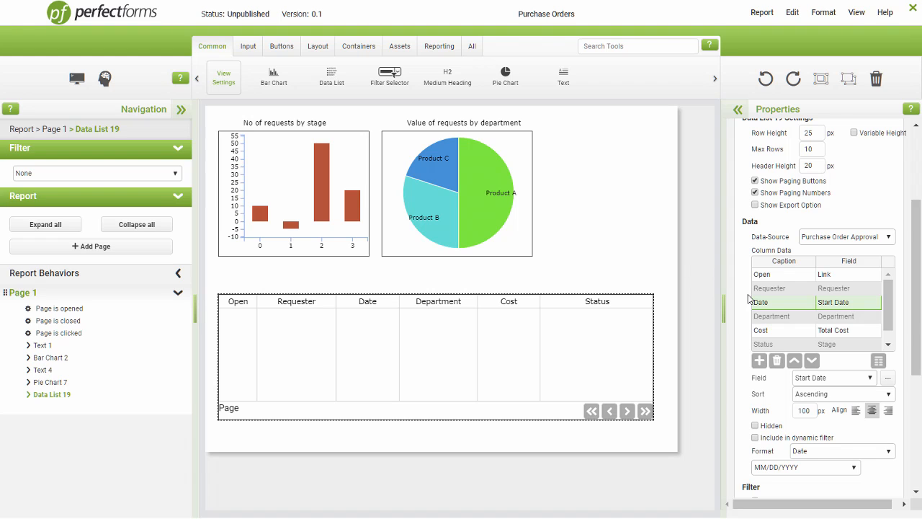
# Step: Set the height of the data list to 230 px
pyautogui.moveTo(919, 310); pyautogui.dragTo(920, 439)
pyautogui.click(873, 376)
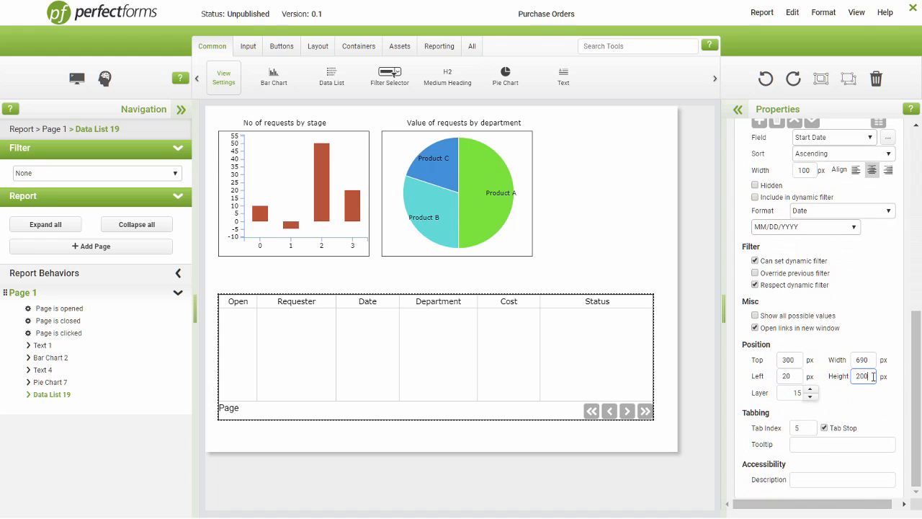
pyautogui.press('BackSpace')
pyautogui.write('30')
pyautogui.press('Tab')
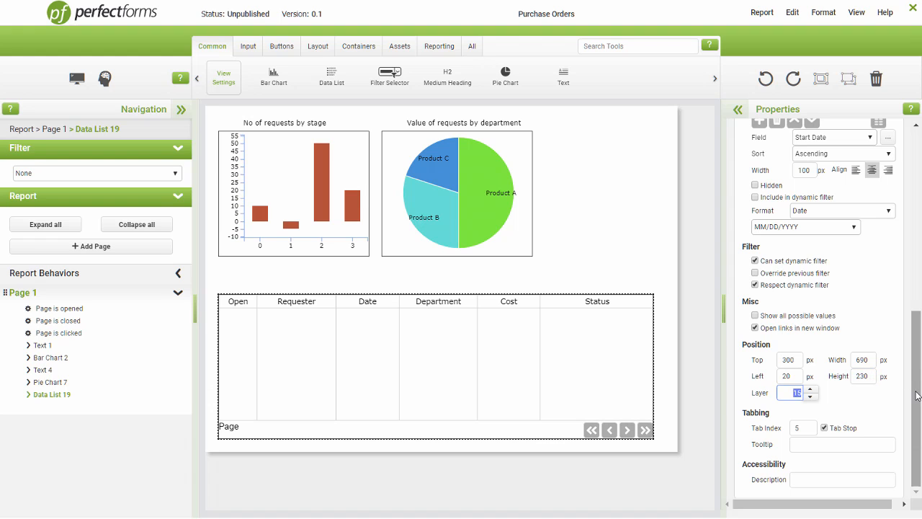
# Step: Limit the data list to a maximum of 6 rows and enable its export option
pyautogui.moveTo(917, 396); pyautogui.dragTo(913, 243)
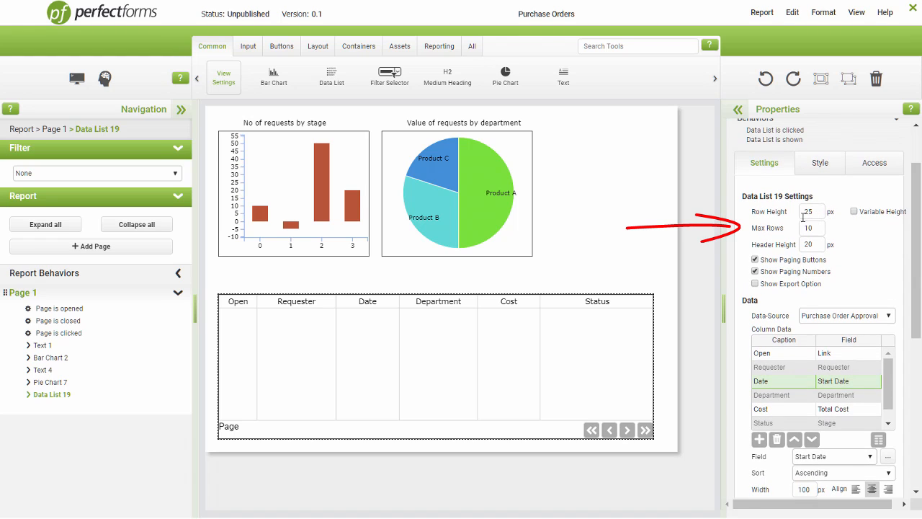
pyautogui.click(811, 227)
pyautogui.press('BackSpace')
pyautogui.press('BackSpace')
pyautogui.write('6')
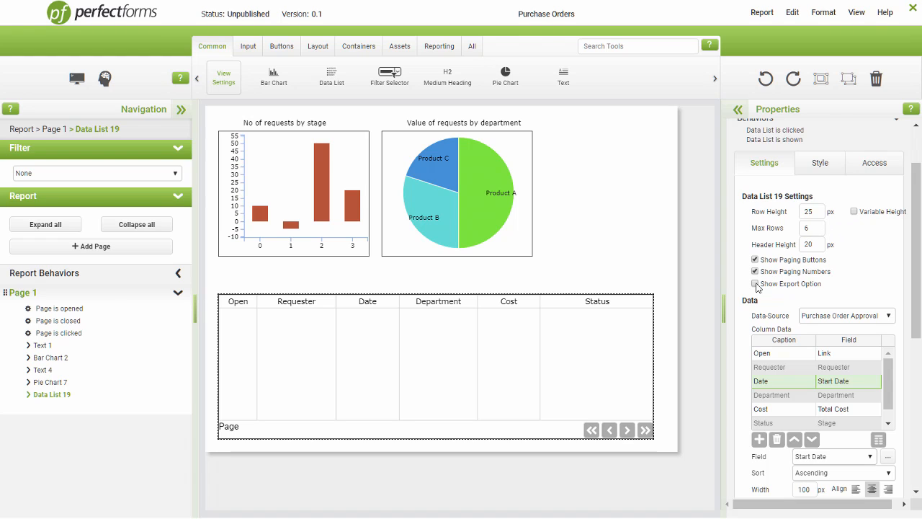
pyautogui.click(754, 284)
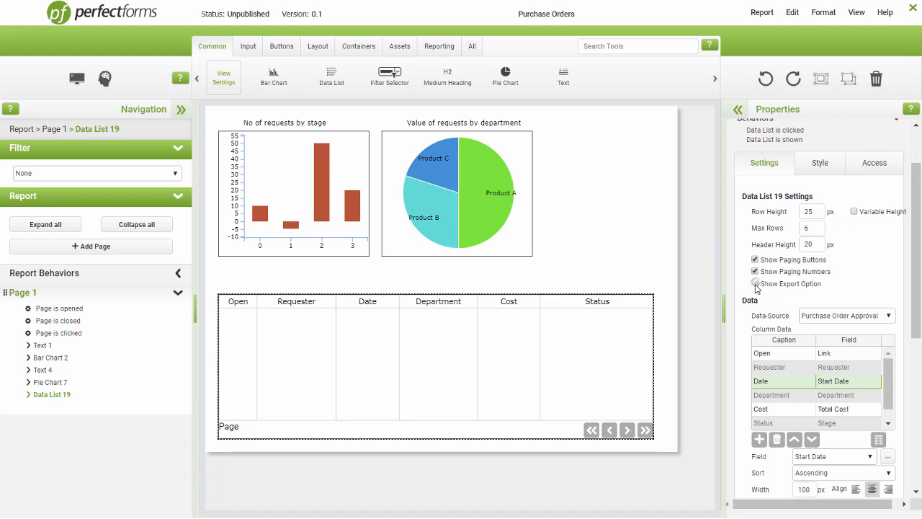
# Step: Preview the report again and open the export options of the data list
pyautogui.click(761, 12)
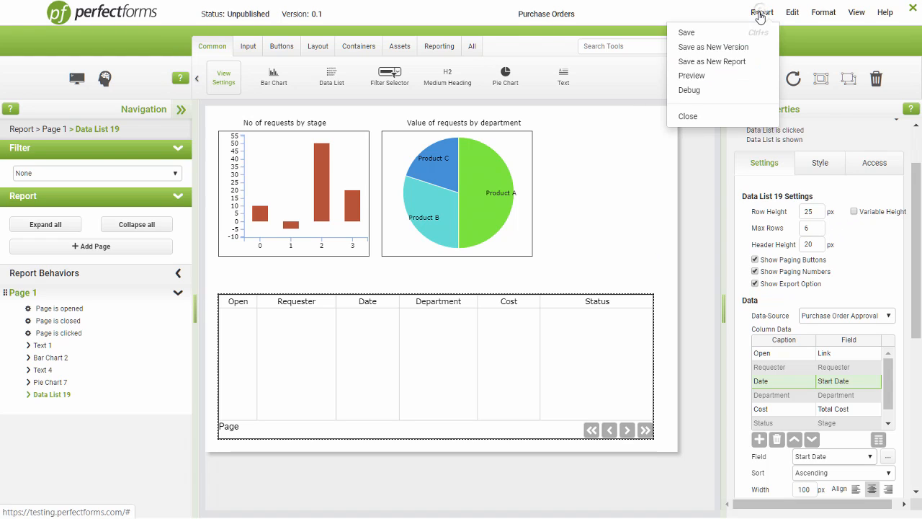
pyautogui.click(706, 81)
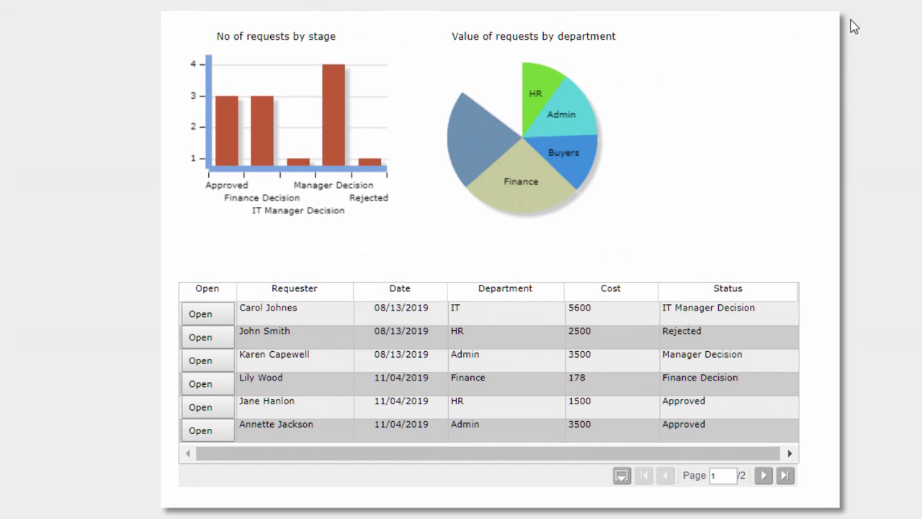
pyautogui.click(621, 476)
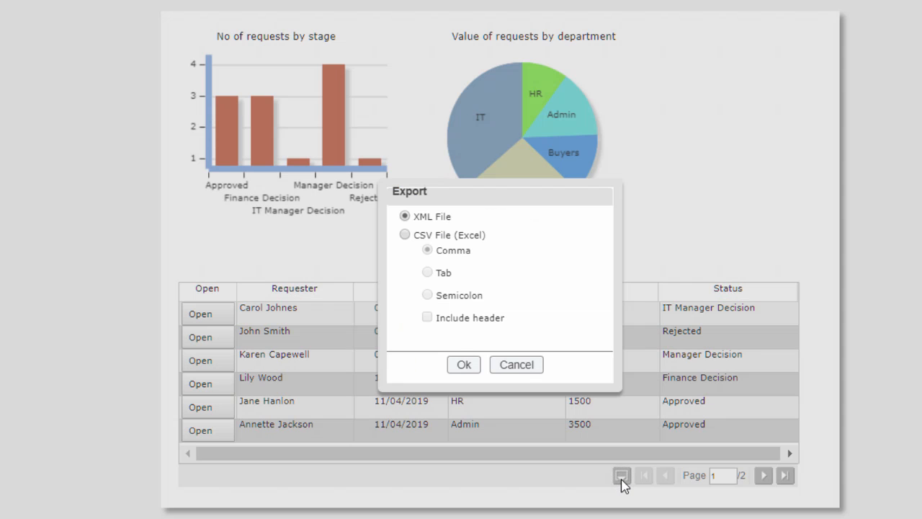